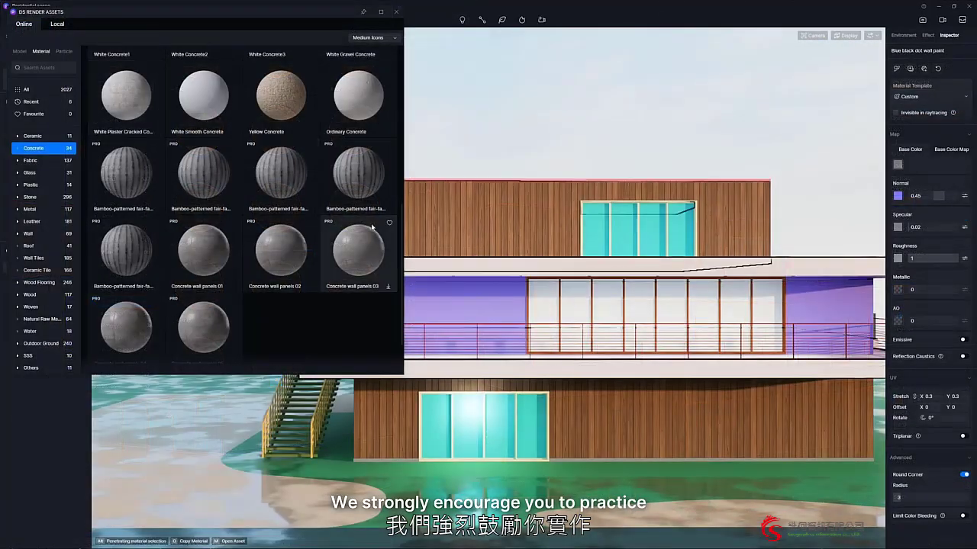
# - Apply the Blue black dot wall paint, then open Workflow to list the D5 Sync plugin downloads
pyautogui.moveTo(277, 100)
pyautogui.mouseDown()
pyautogui.moveTo(445, 287)
pyautogui.moveTo(451, 264)
pyautogui.mouseUp()
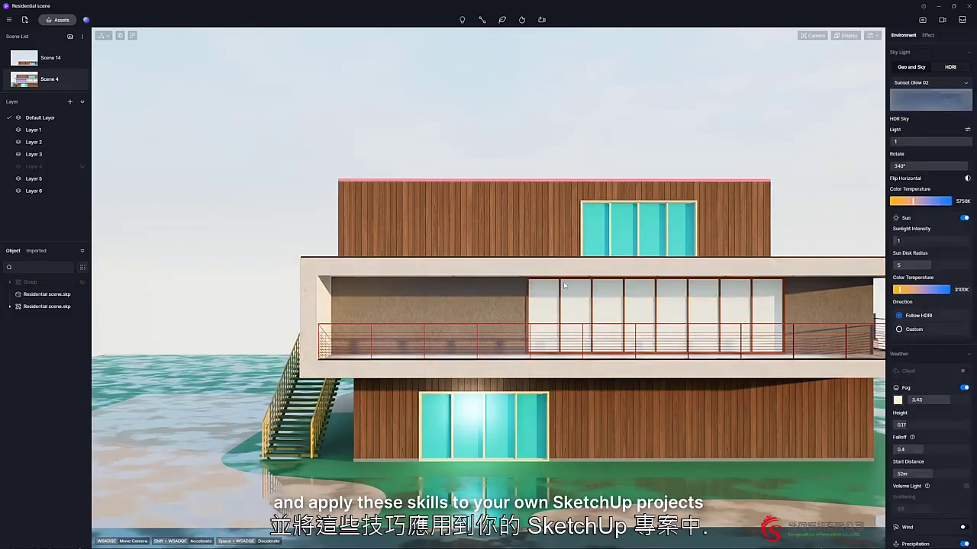
pyautogui.click(563, 285)
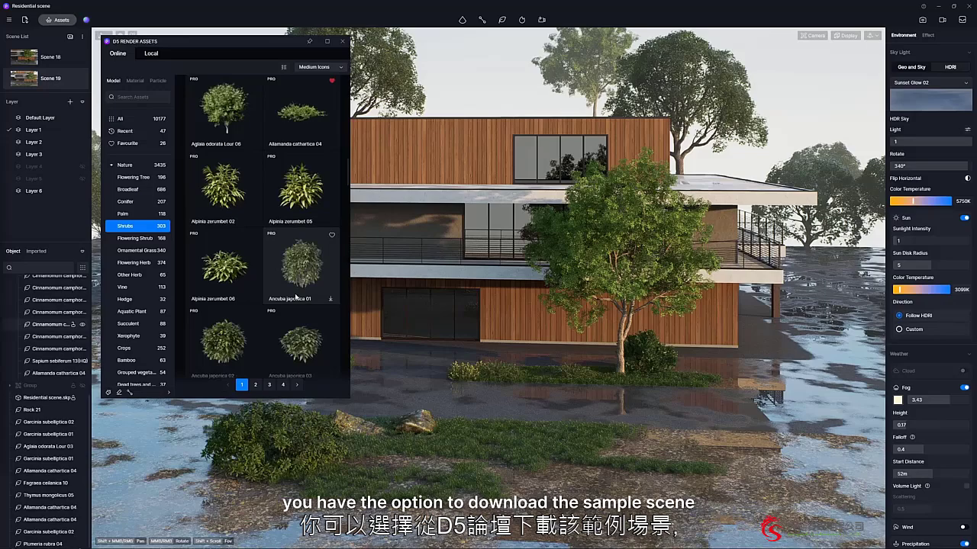
pyautogui.scroll(-5, 295, 297)
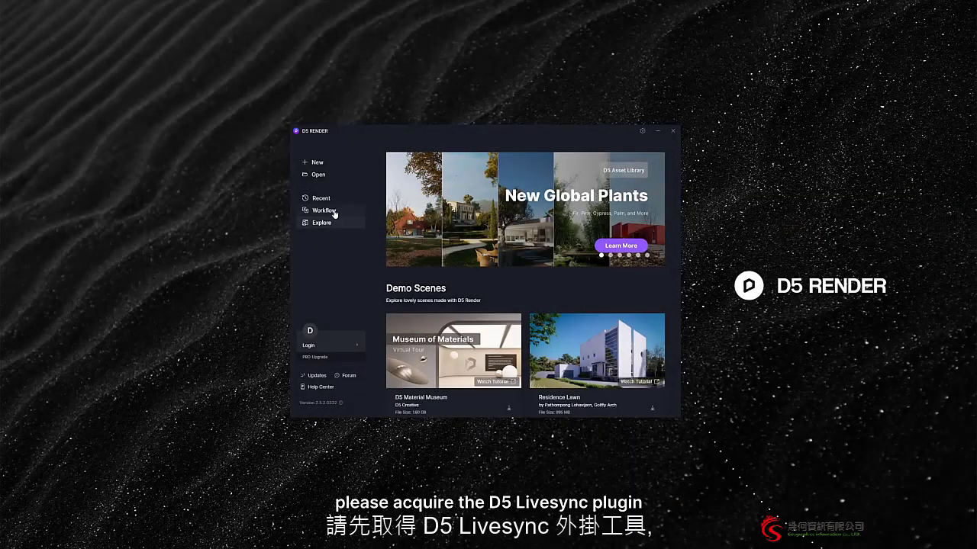
pyautogui.click(333, 212)
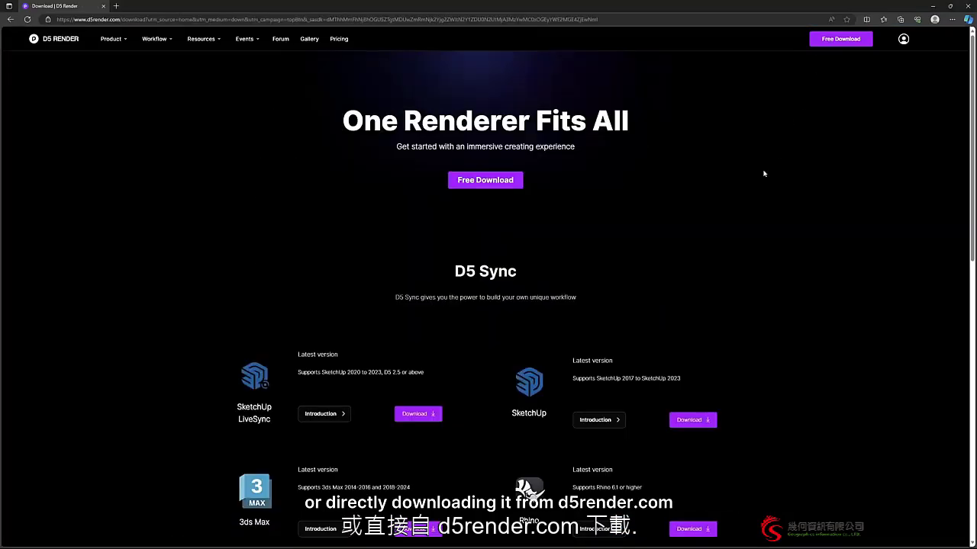
# - Download the D5 LiveSync installer listed under SketchUp LiveSync on d5render.com
pyautogui.click(418, 415)
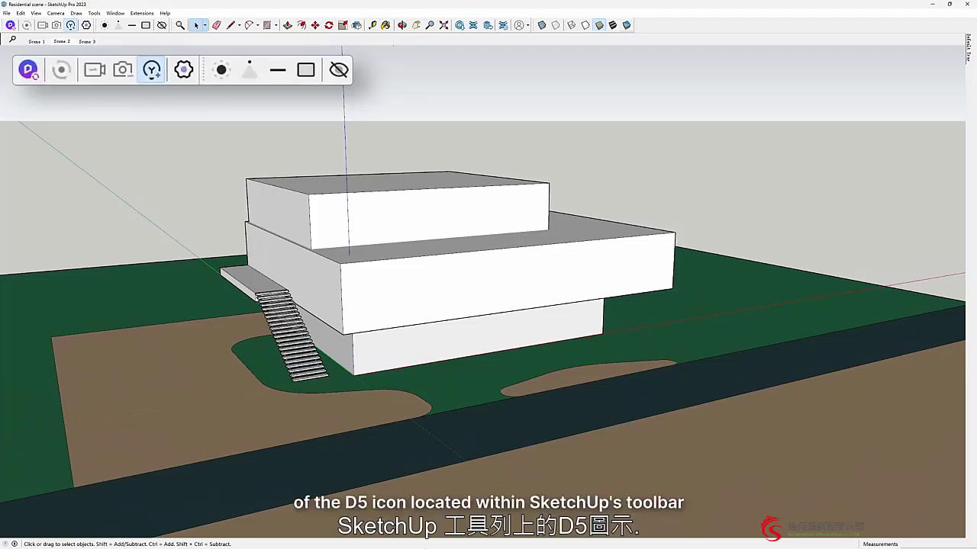
# - Orbit out and switch to the Monochrome style to check face orientation
pyautogui.scroll(-5, 447, 259)
pyautogui.moveTo(396, 275)
pyautogui.mouseDown(button='middle')
pyautogui.moveTo(439, 277)
pyautogui.moveTo(443, 262)
pyautogui.moveTo(442, 279)
pyautogui.mouseUp(button='middle')
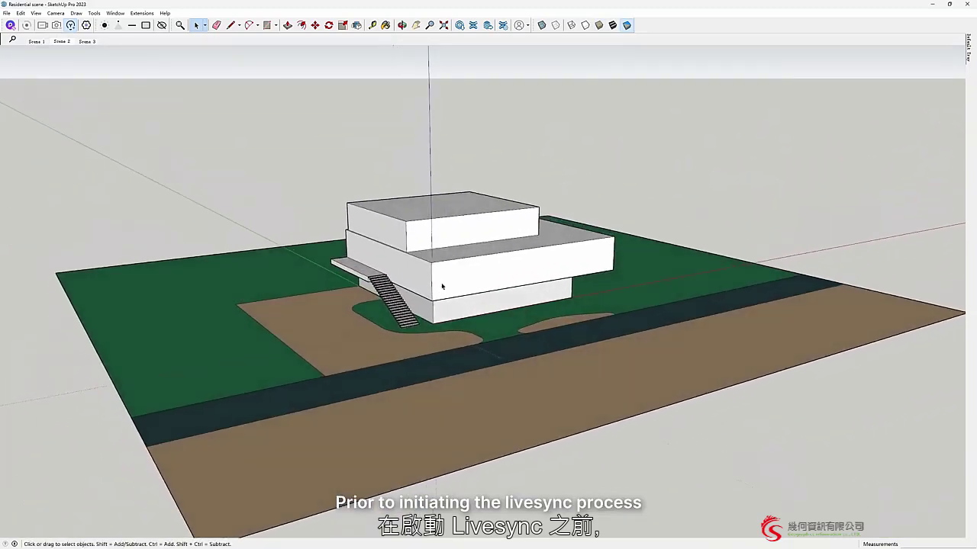
pyautogui.click(627, 25)
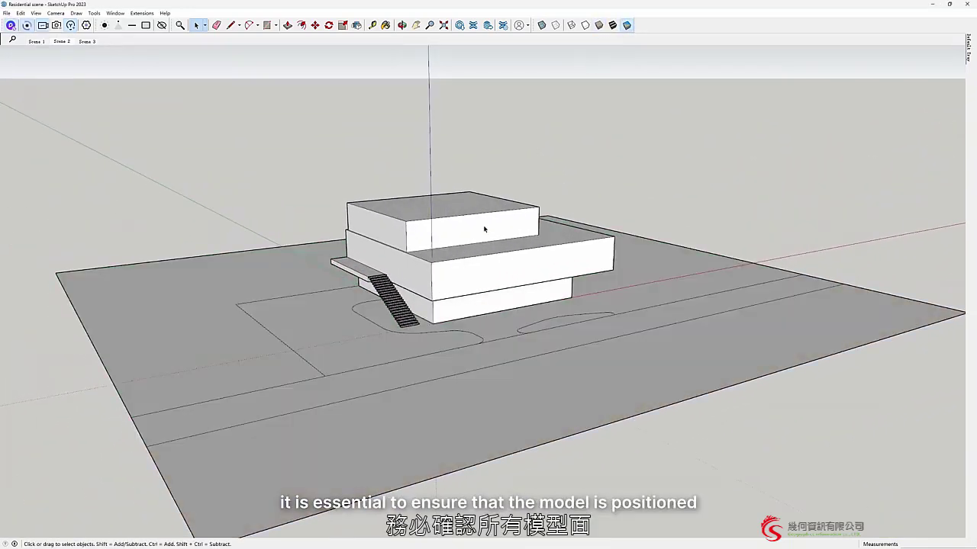
# - Reverse the staircase group's faces and confirm the camera stays in Perspective
pyautogui.click(407, 324)
pyautogui.rightClick(406, 326)
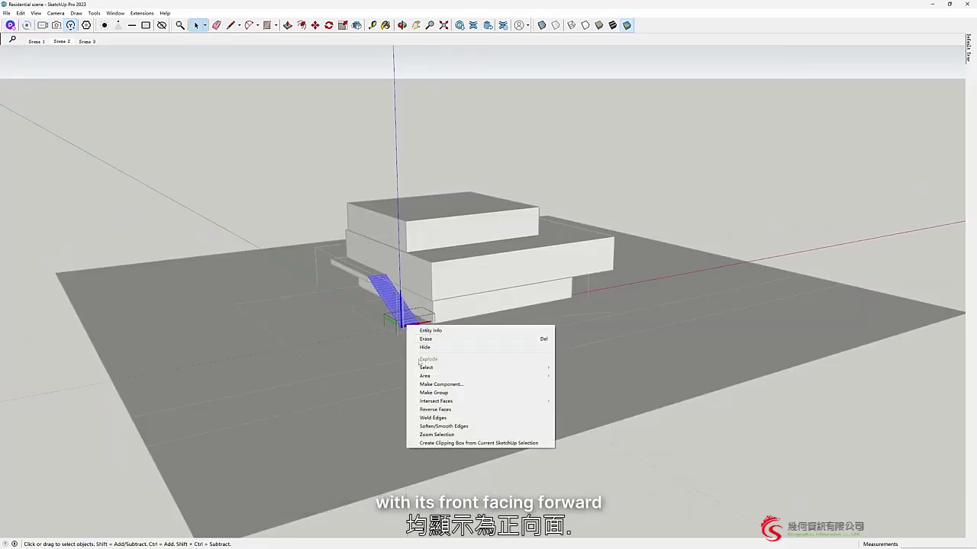
pyautogui.click(432, 410)
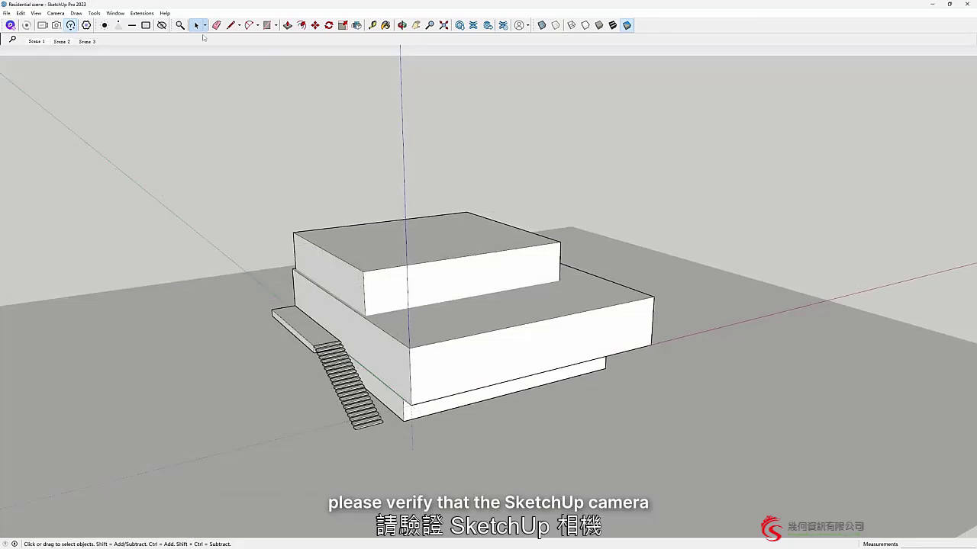
pyautogui.click(55, 13)
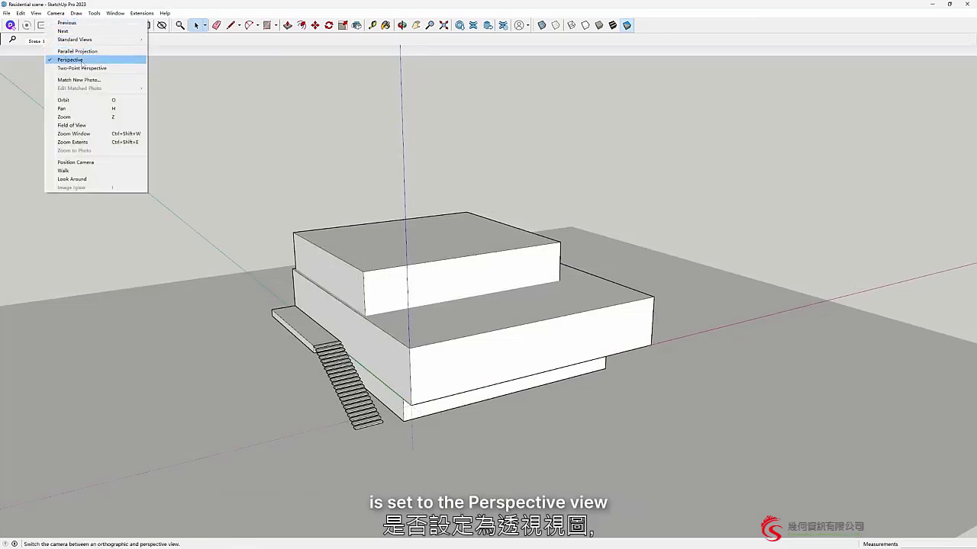
pyautogui.click(101, 3)
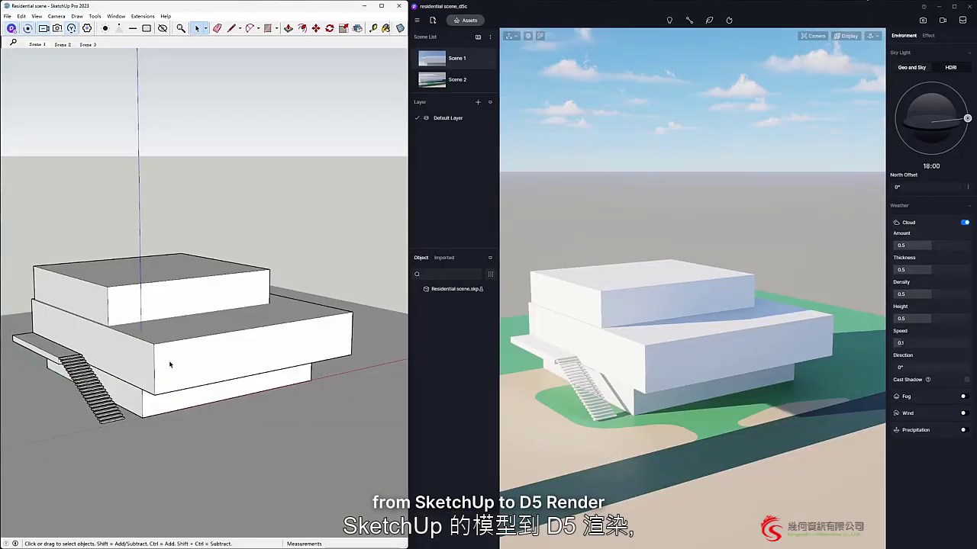
# - Orbit the SketchUp model to confirm the D5 view follows it
pyautogui.scroll(-3, 168, 360)
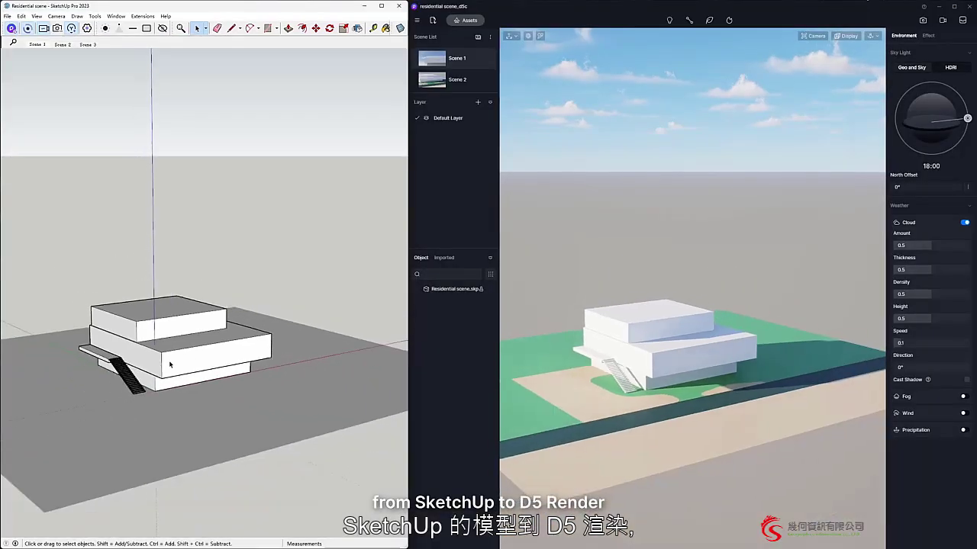
pyautogui.moveTo(168, 360)
pyautogui.mouseDown(button='middle')
pyautogui.moveTo(295, 364)
pyautogui.moveTo(143, 366)
pyautogui.mouseUp(button='middle')
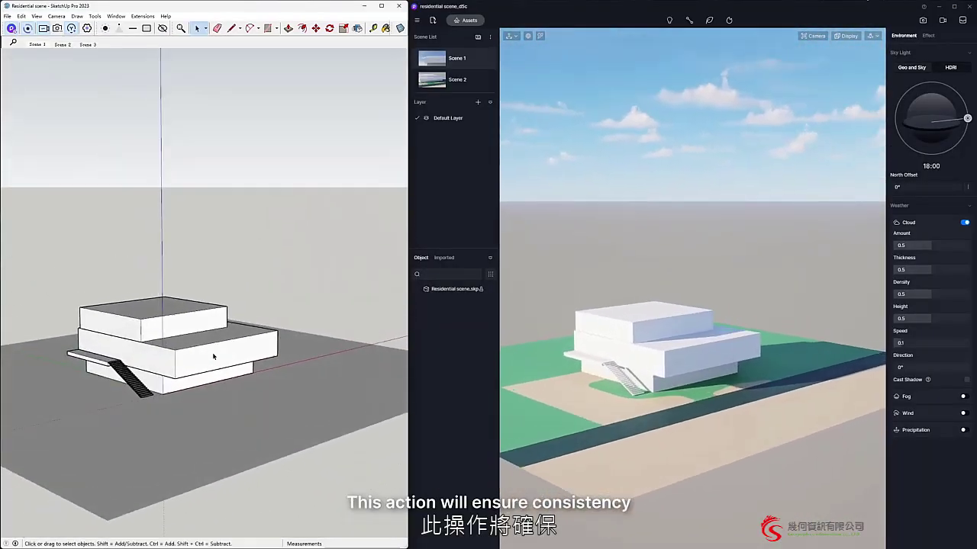
pyautogui.scroll(4, 186, 386)
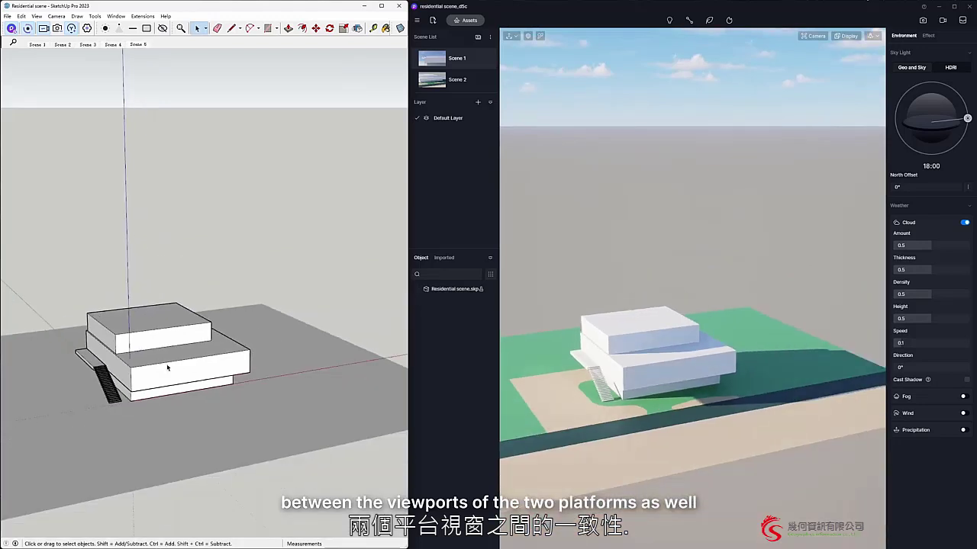
pyautogui.scroll(2, 166, 359)
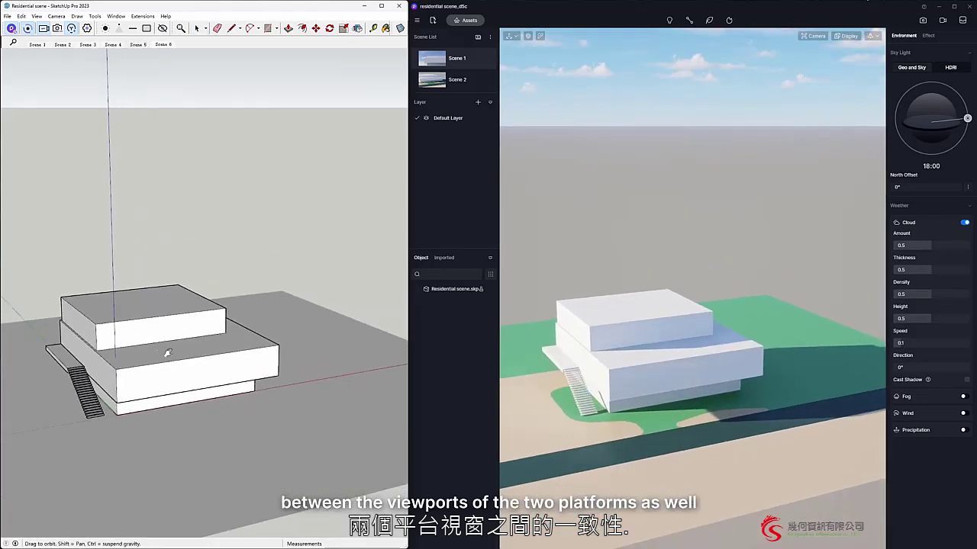
pyautogui.moveTo(166, 354)
pyautogui.mouseDown(button='middle')
pyautogui.moveTo(152, 353)
pyautogui.moveTo(188, 290)
pyautogui.moveTo(218, 346)
pyautogui.mouseUp(button='middle')
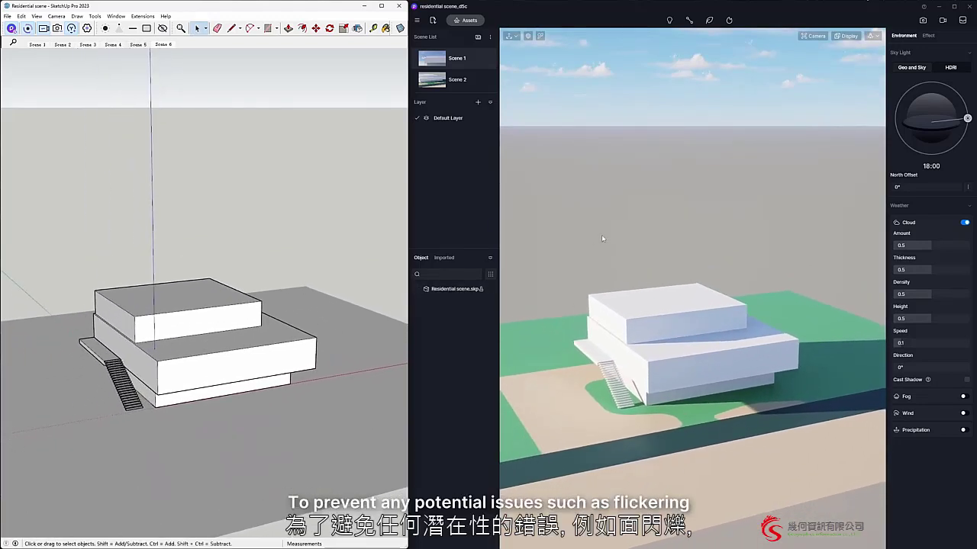
# - Select Residential scene.skp in D5 and set its Location X and Y to 0
pyautogui.click(453, 291)
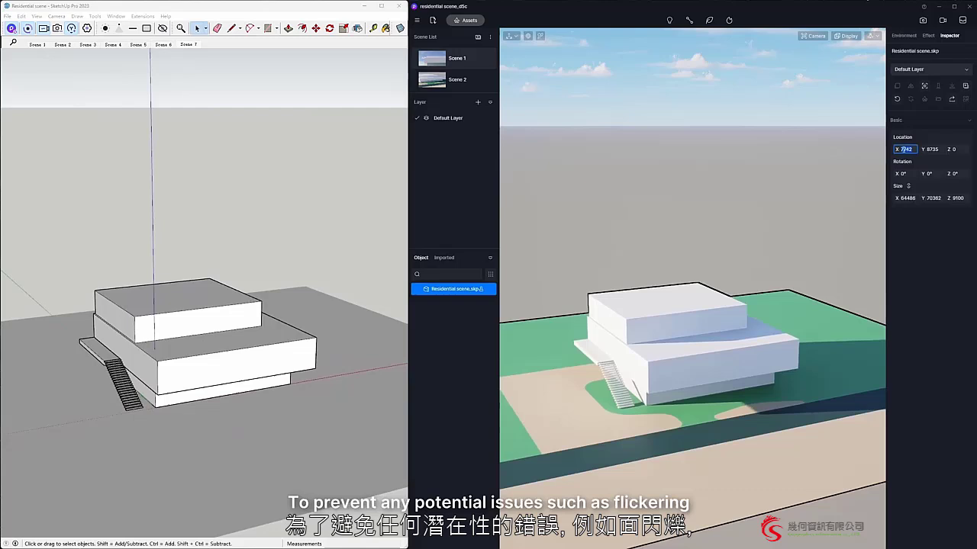
pyautogui.click(901, 149)
pyautogui.write('0')
pyautogui.click(932, 149)
pyautogui.write('0')
pyautogui.press('Return')
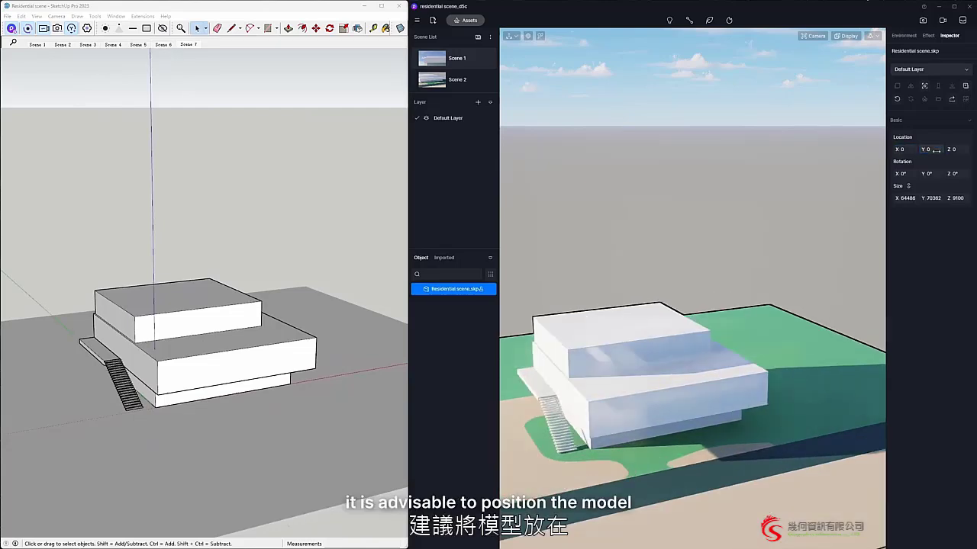
pyautogui.moveTo(202, 315)
pyautogui.mouseDown(button='middle')
pyautogui.moveTo(196, 290)
pyautogui.moveTo(227, 266)
pyautogui.mouseUp(button='middle')
# - Draw a rectangle across the front face and push it inward to recess a band
pyautogui.scroll(3, 216, 361)
pyautogui.click(181, 354)
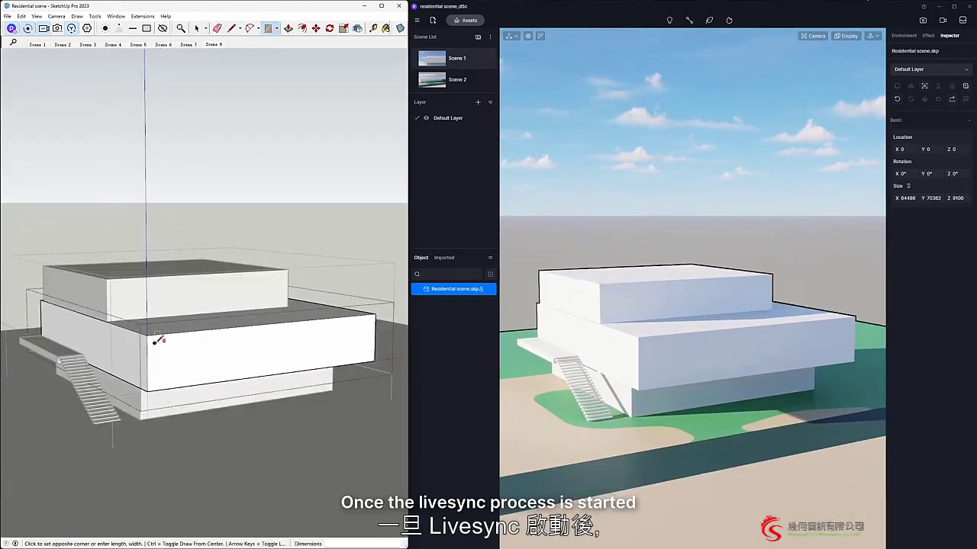
pyautogui.click(378, 352)
pyautogui.press('p')
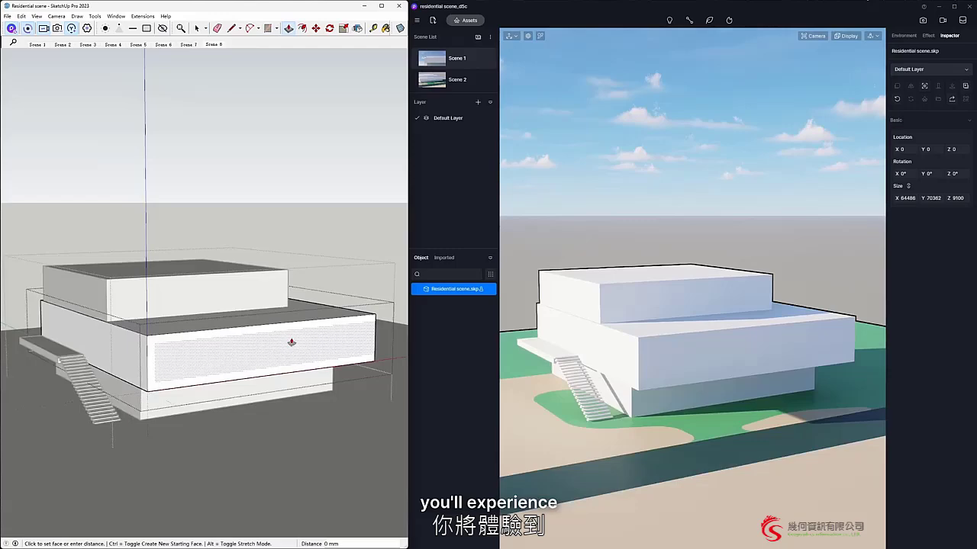
pyautogui.click(276, 341)
pyautogui.press('space')
# - Orbit to check the recess in D5, then stop Live Sync
pyautogui.moveTo(274, 340)
pyautogui.mouseDown(button='middle')
pyautogui.moveTo(163, 349)
pyautogui.moveTo(236, 356)
pyautogui.moveTo(262, 321)
pyautogui.mouseUp(button='middle')
pyautogui.press('p')
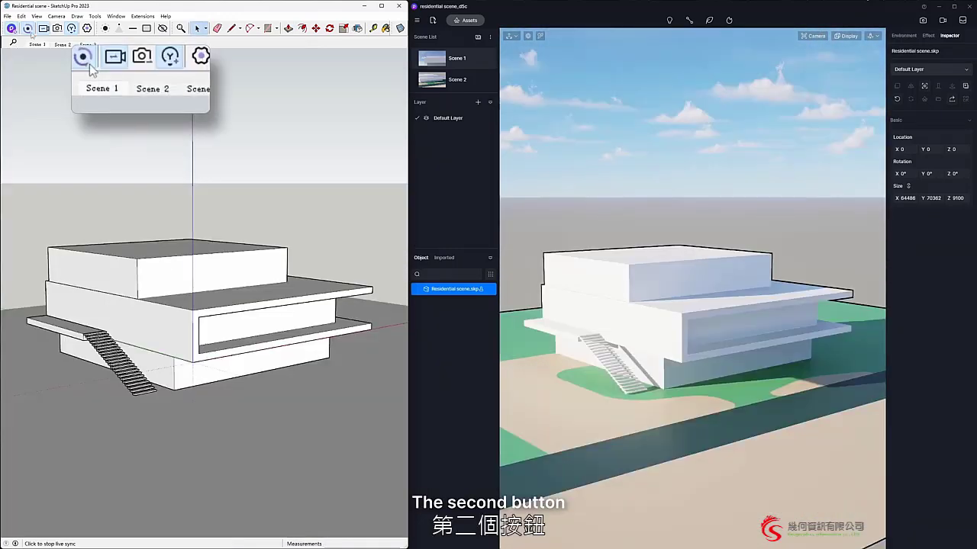
pyautogui.click(28, 29)
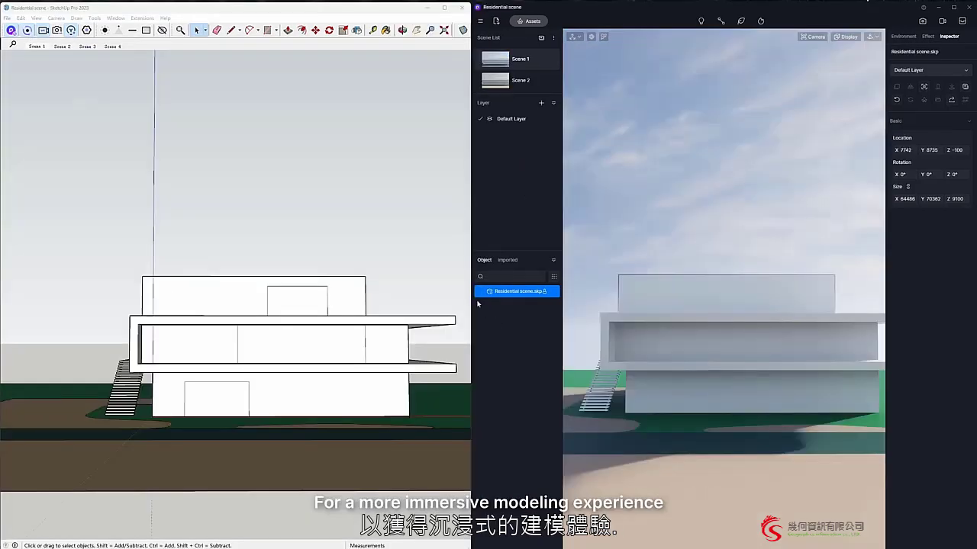
# - Show the D5 view full-screen and push the garage door face in 200 mm
pyautogui.press('F9')
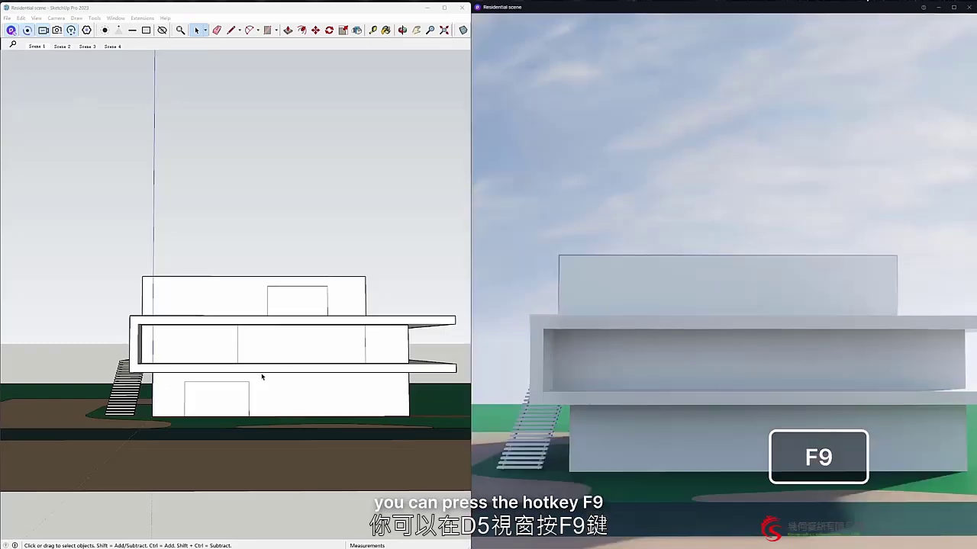
pyautogui.moveTo(262, 375)
pyautogui.mouseDown(button='middle')
pyautogui.moveTo(283, 399)
pyautogui.moveTo(344, 405)
pyautogui.moveTo(264, 406)
pyautogui.mouseUp(button='middle')
pyautogui.scroll(10, 297, 349)
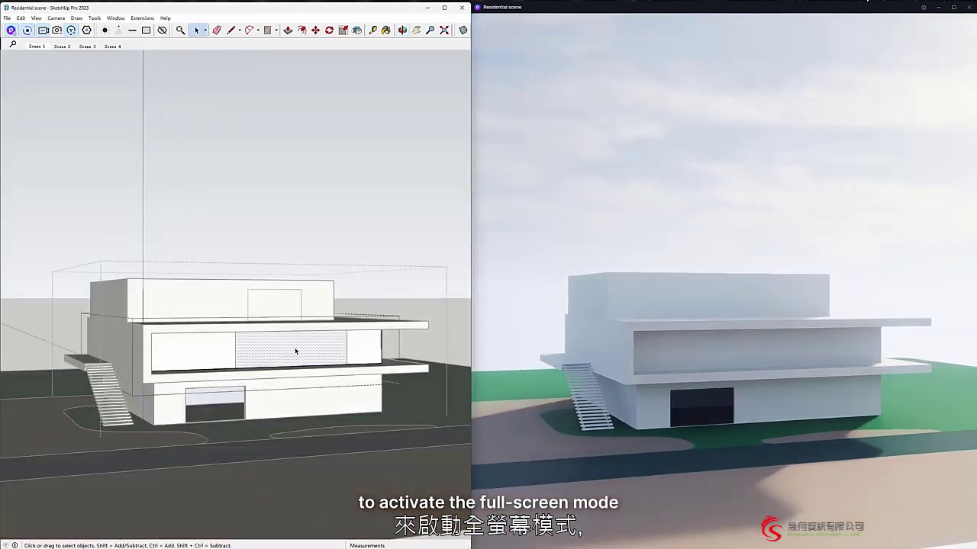
pyautogui.doubleClick(331, 401)
pyautogui.press('p')
pyautogui.click(375, 343)
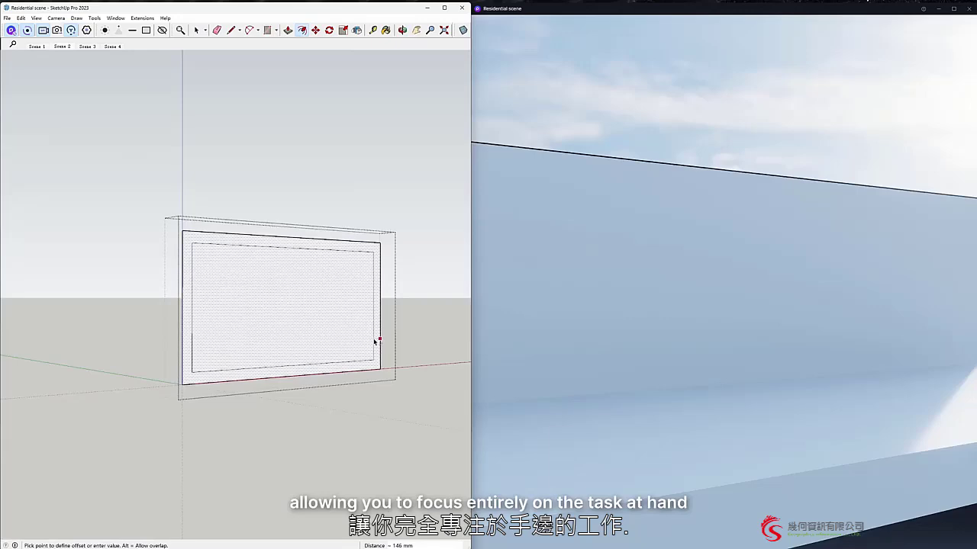
pyautogui.click(366, 358)
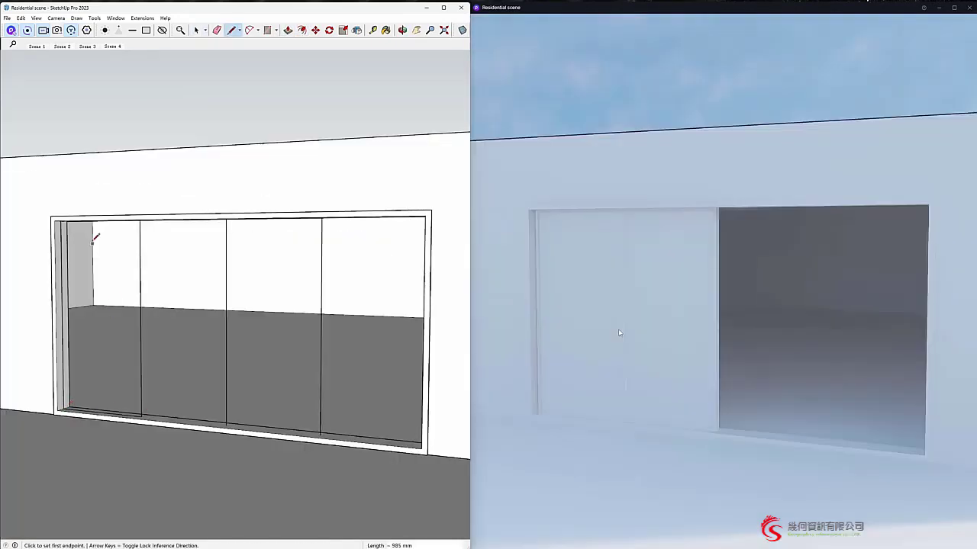
# - Turn the left door panel into a component
pyautogui.rightClick(116, 297)
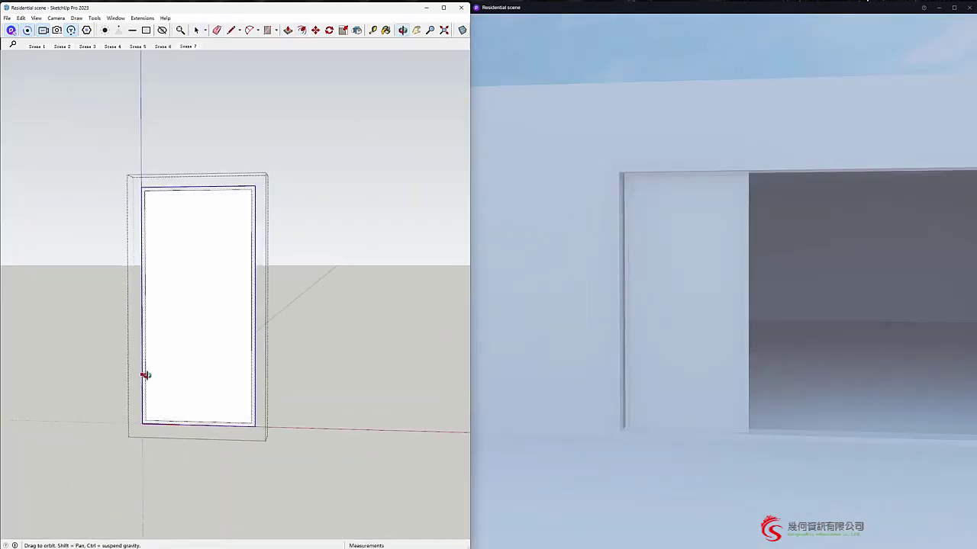
pyautogui.click(221, 395)
pyautogui.press('g')
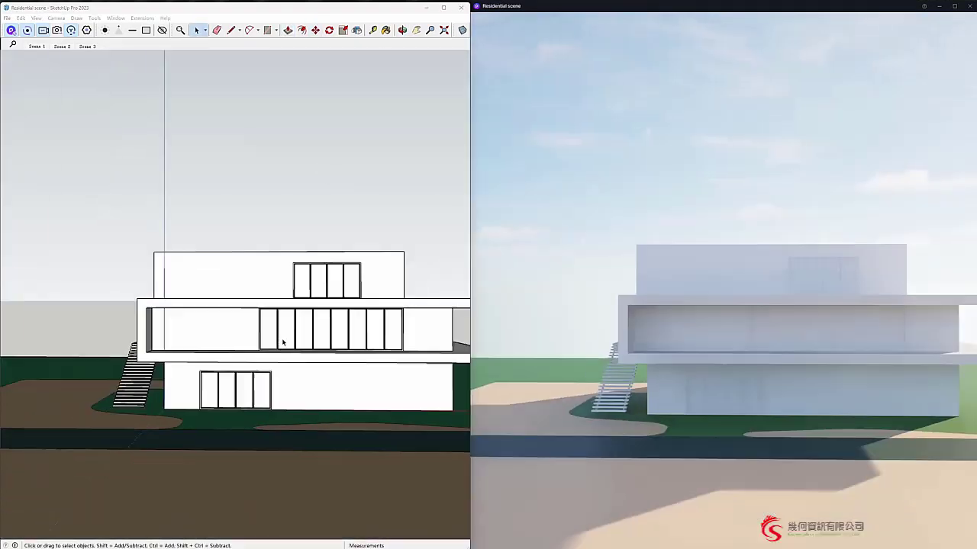
pyautogui.moveTo(279, 338); pyautogui.dragTo(33, 384, button='middle')
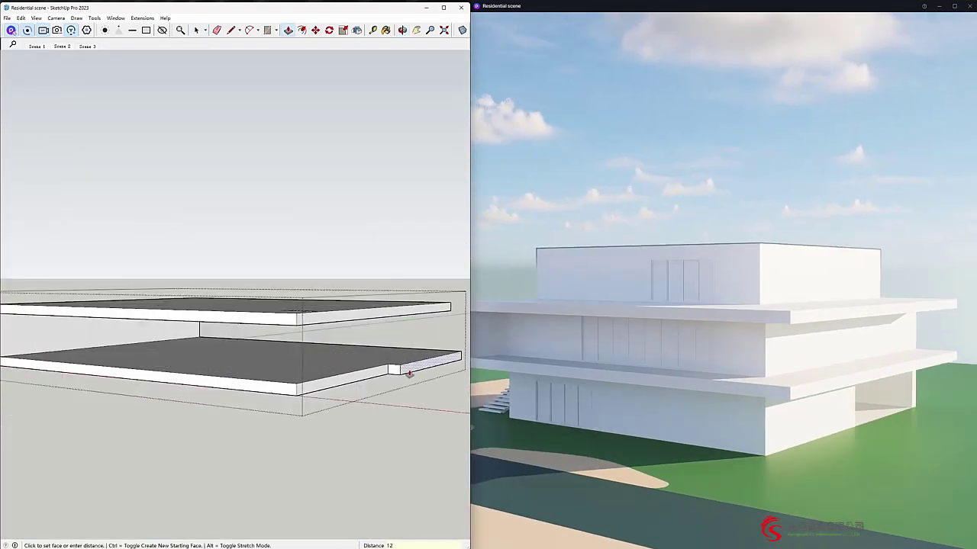
# - Extrude a support column down under the slab and select it for moving
pyautogui.click(352, 376)
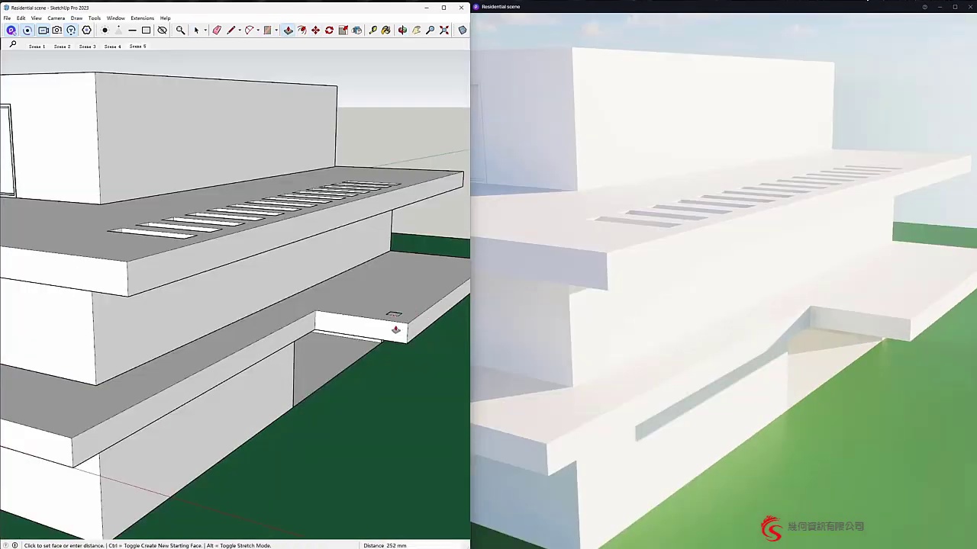
pyautogui.moveTo(392, 321); pyautogui.dragTo(391, 417)
pyautogui.moveTo(390, 379); pyautogui.dragTo(276, 278, button='middle')
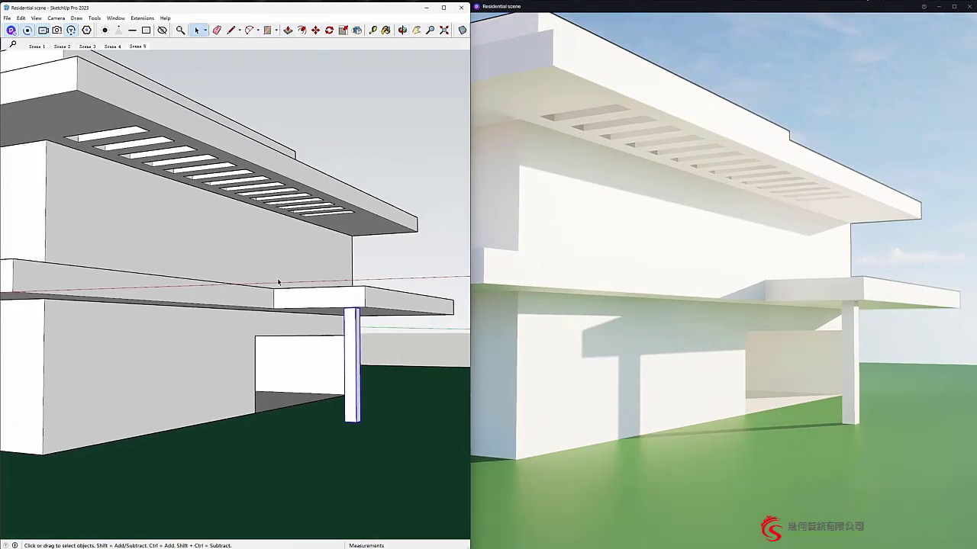
pyautogui.click(352, 366)
pyautogui.press('m')
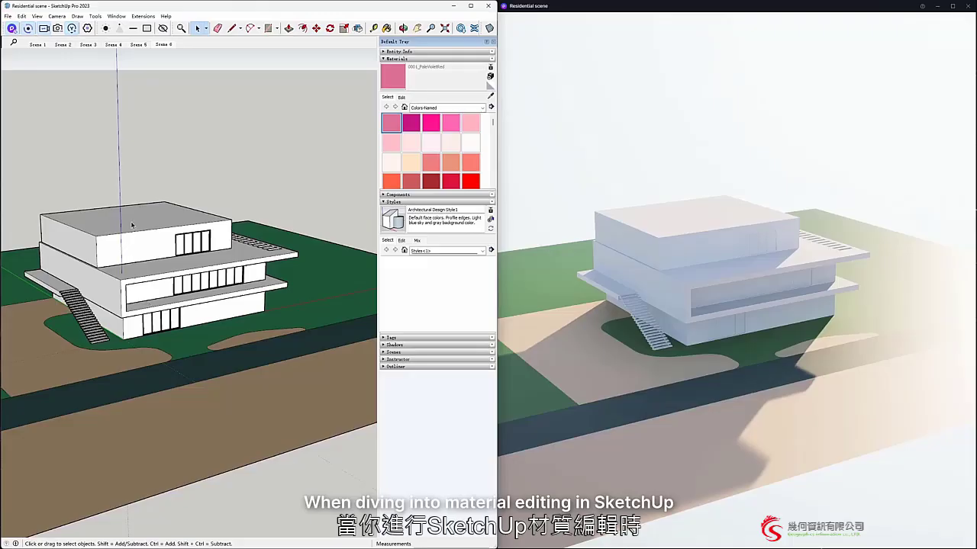
# - Finish painting the window frames SaddleBrown and return to the Select tool
pyautogui.scroll(-5, 478, 189)
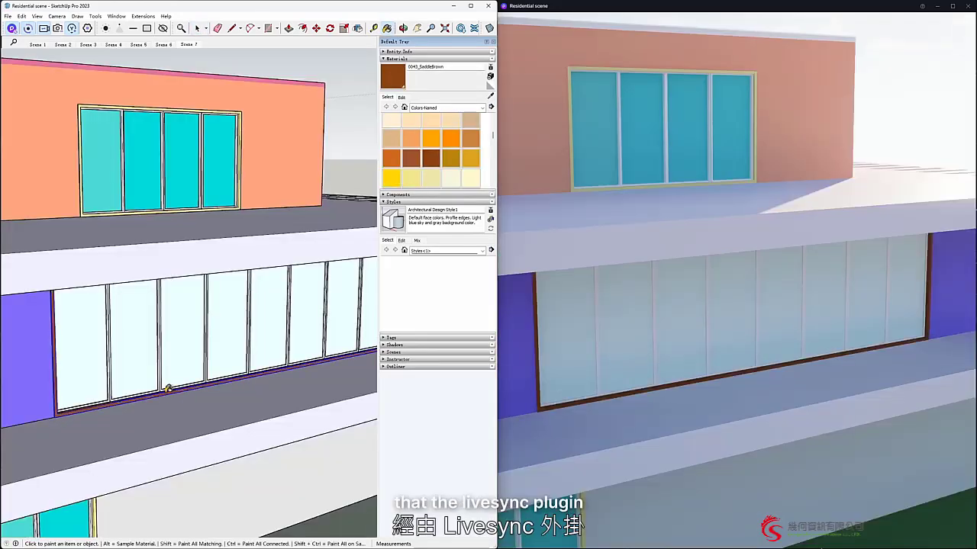
pyautogui.press('space')
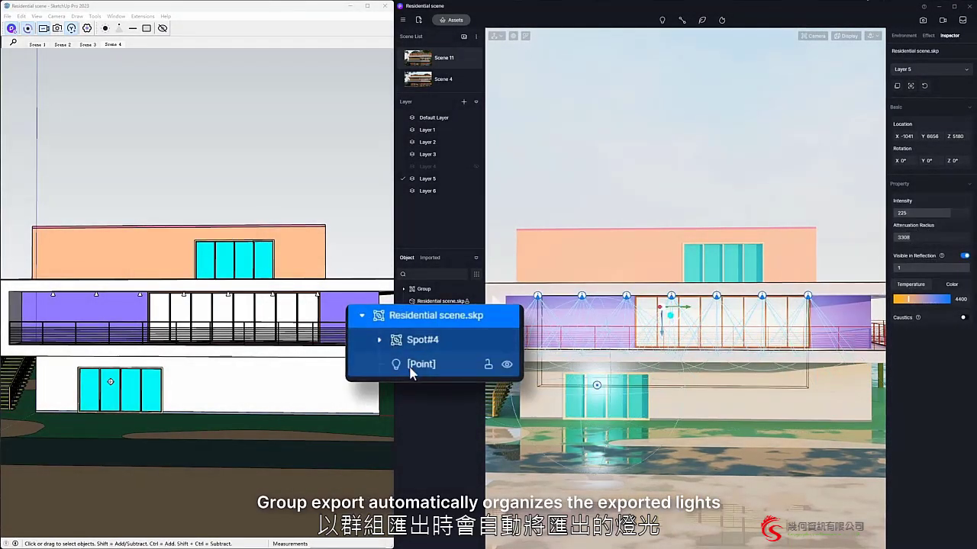
# - Switch between the point light and the Spot#4 group, ending with the point light's Inspector properties
pyautogui.click(419, 366)
pyautogui.click(425, 342)
pyautogui.click(428, 368)
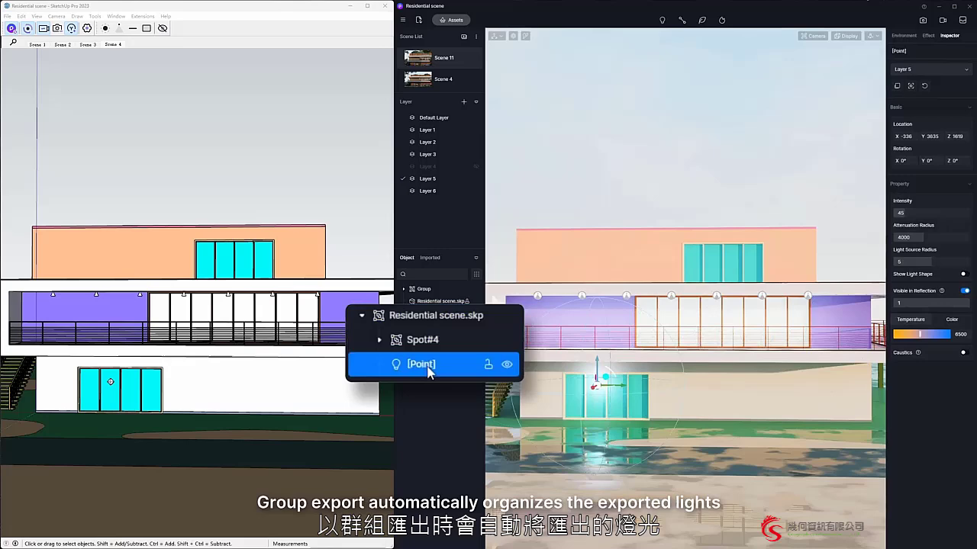
pyautogui.click(362, 315)
pyautogui.click(402, 366)
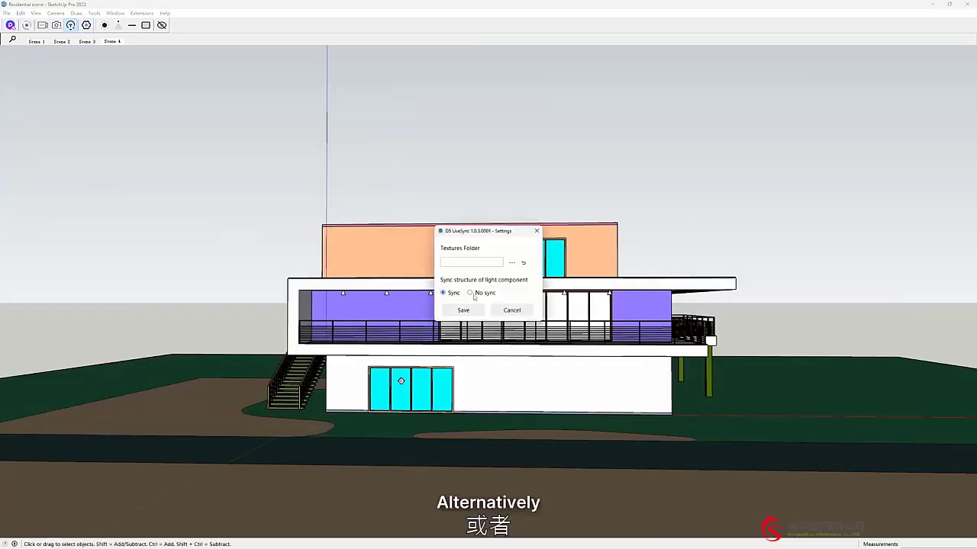
# - Save LiveSync settings with light component structure set to No sync, then expand Spot#4
pyautogui.click(471, 293)
pyautogui.click(463, 310)
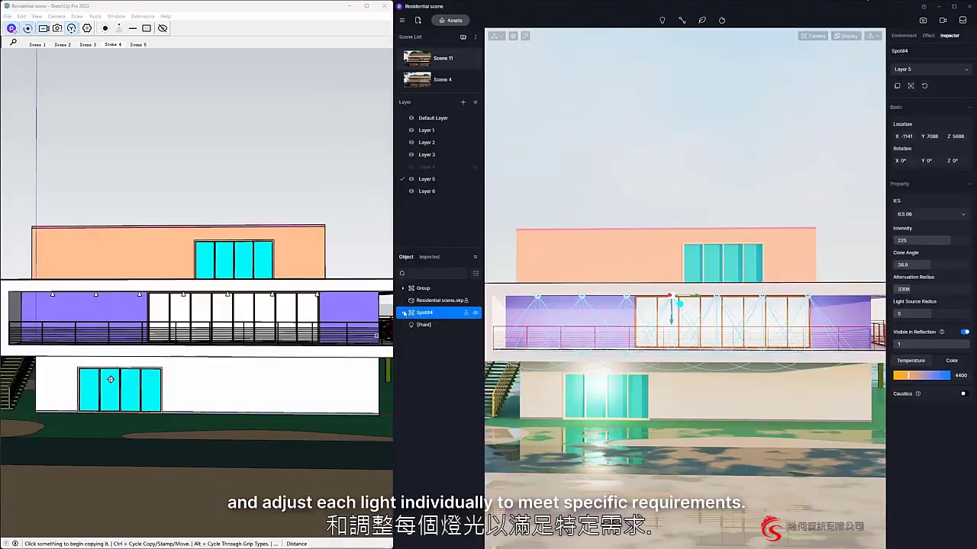
pyautogui.click(404, 312)
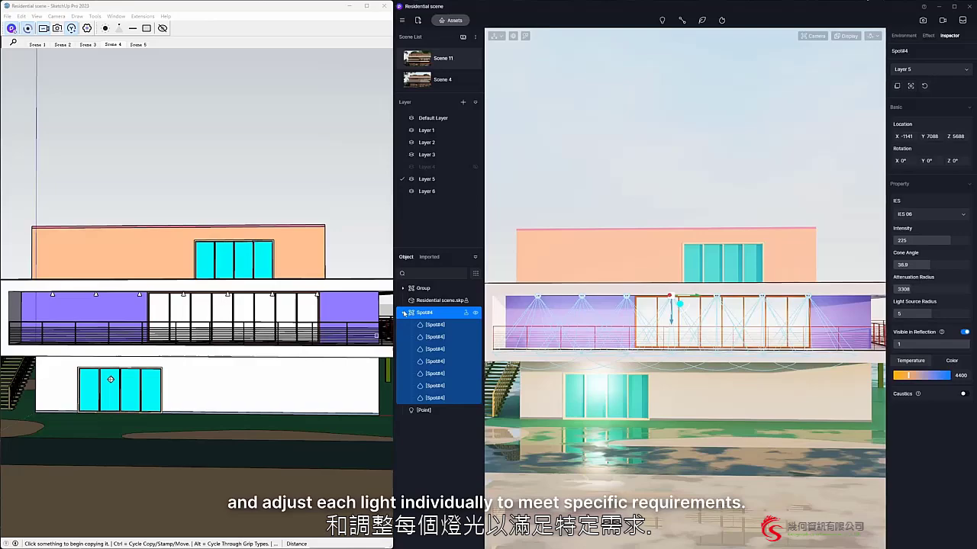
# - Collapse Spot#4 and orbit SketchUp to an angled view of the house
pyautogui.click(404, 313)
pyautogui.click(187, 342)
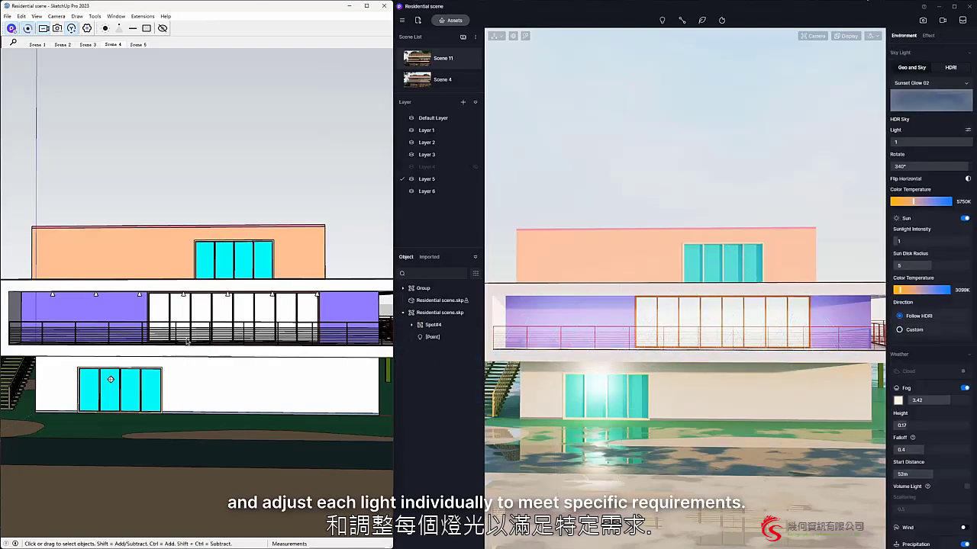
pyautogui.moveTo(187, 342); pyautogui.dragTo(301, 359, button='middle')
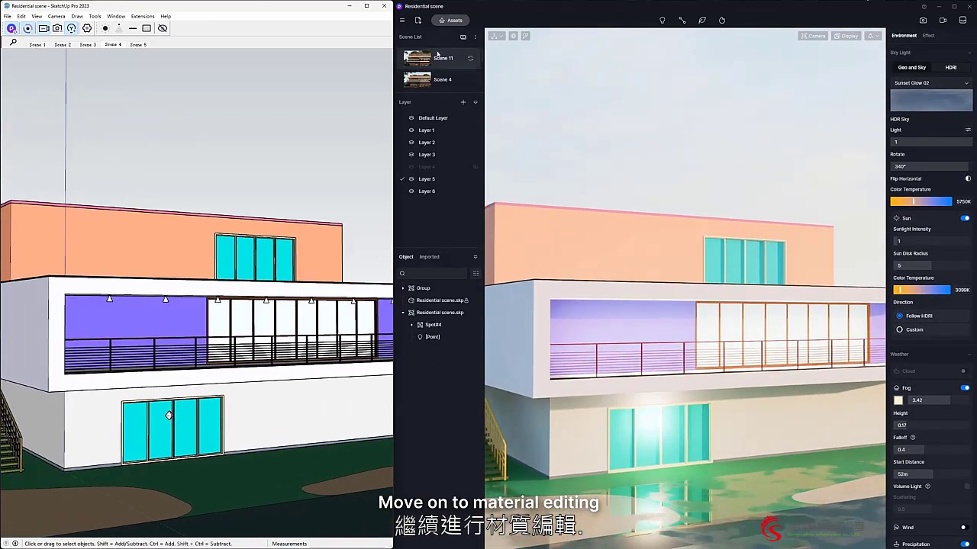
# - Apply Wood Flooring's Tile floor 7 to the upper wall with UV Stretch 0.2
pyautogui.click(450, 20)
pyautogui.click(123, 302)
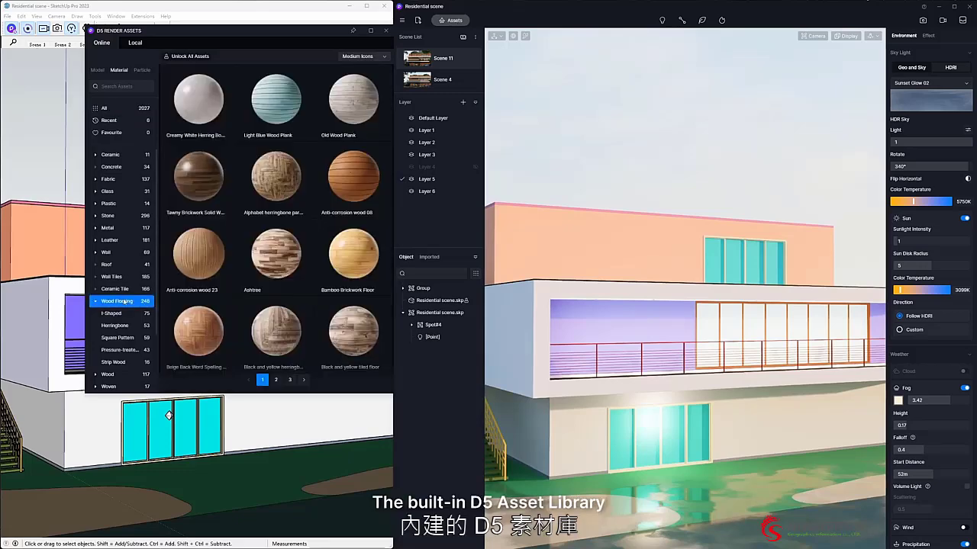
pyautogui.click(277, 380)
pyautogui.scroll(-5, 274, 351)
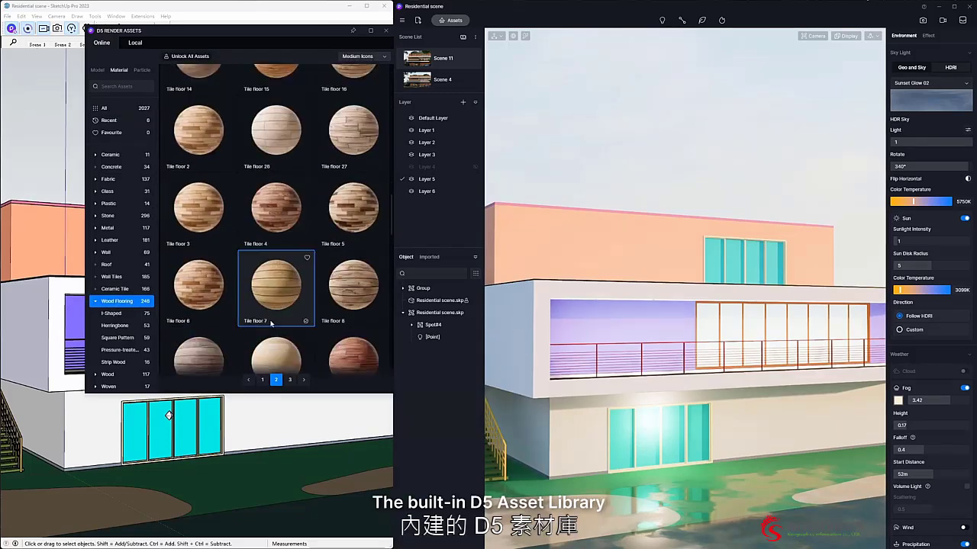
pyautogui.moveTo(271, 323); pyautogui.dragTo(648, 270)
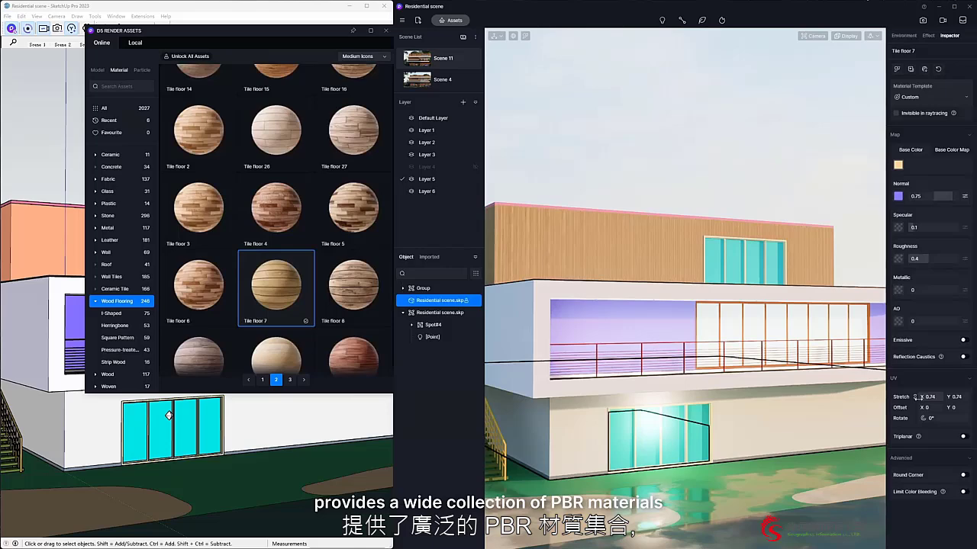
pyautogui.moveTo(910, 405); pyautogui.dragTo(901, 405)
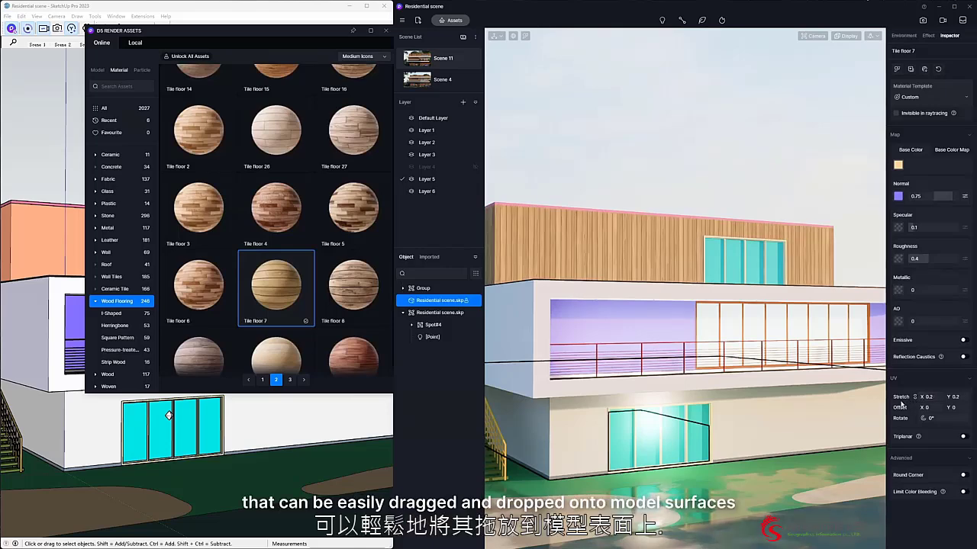
# - Darken the wood's base colour and apply brown concrete to the balcony wall
pyautogui.click(898, 166)
pyautogui.moveTo(952, 224); pyautogui.dragTo(927, 229)
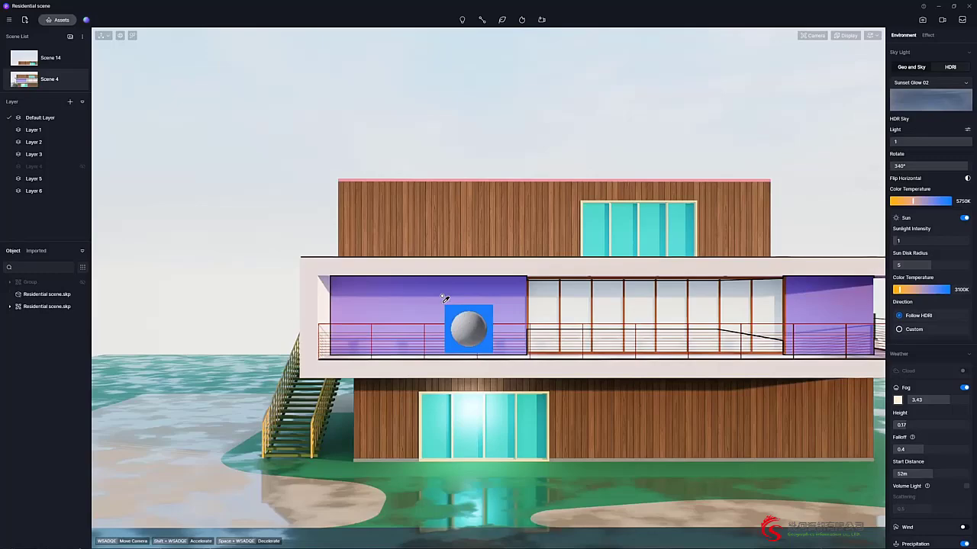
pyautogui.moveTo(445, 298); pyautogui.dragTo(447, 302)
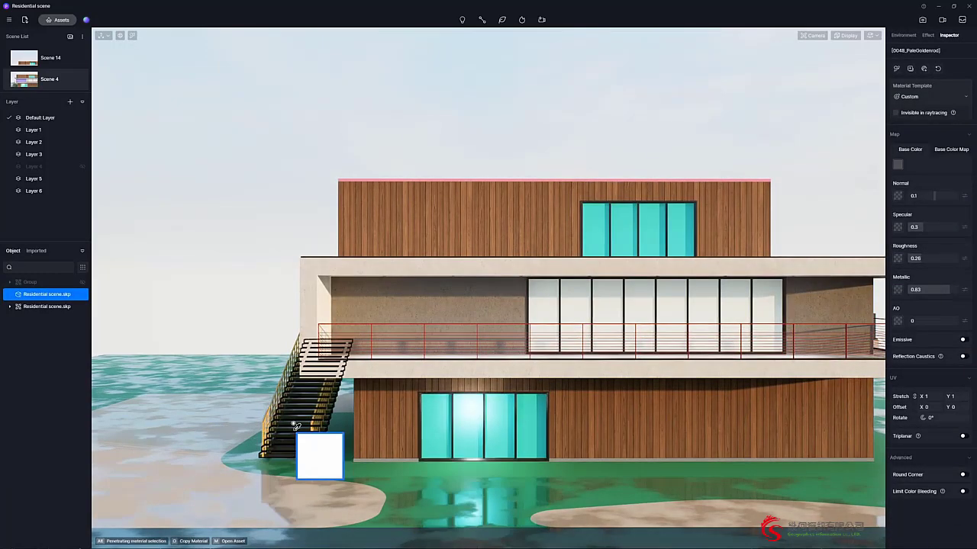
# - Make the frames, stairs and railing black and give the window glass a dark grey base colour
pyautogui.moveTo(297, 427); pyautogui.dragTo(541, 305)
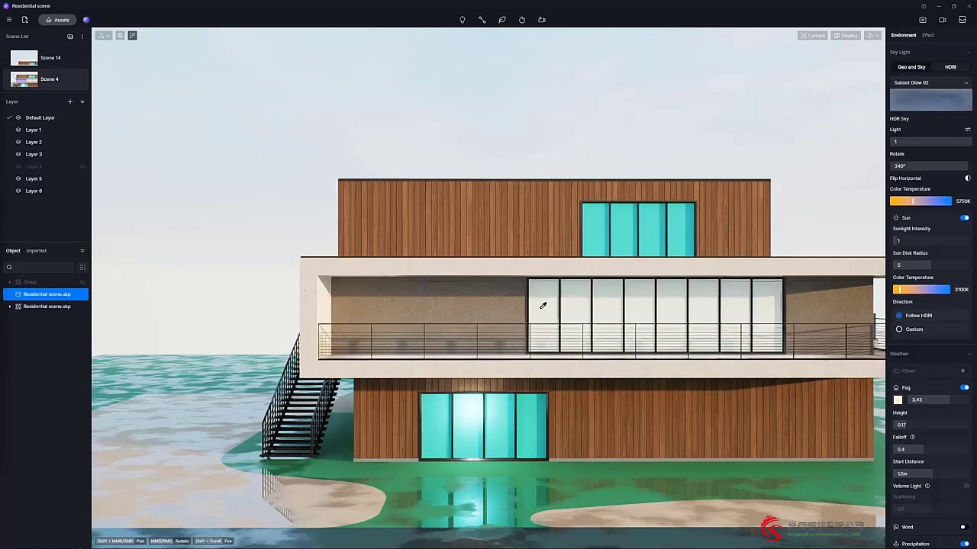
pyautogui.click(638, 229)
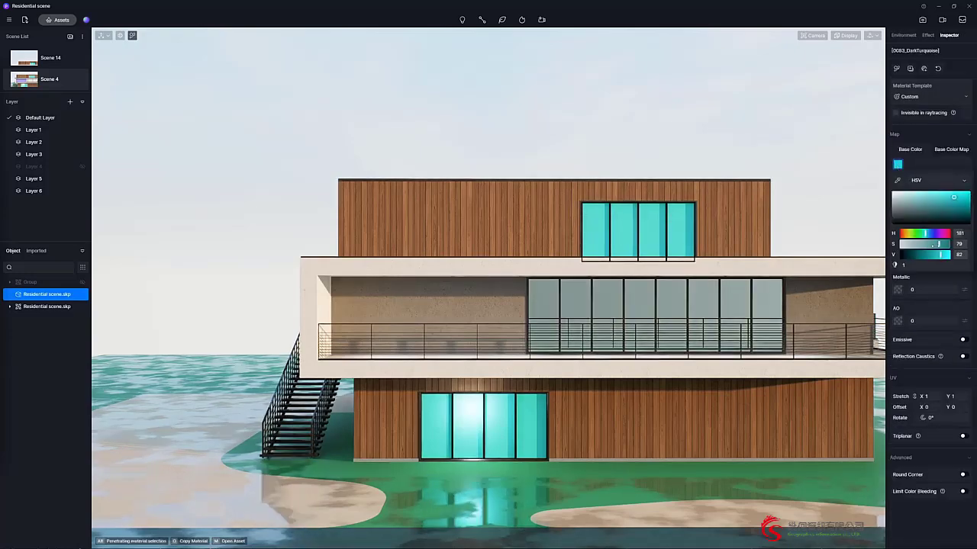
pyautogui.click(896, 191)
pyautogui.click(928, 96)
pyautogui.click(928, 117)
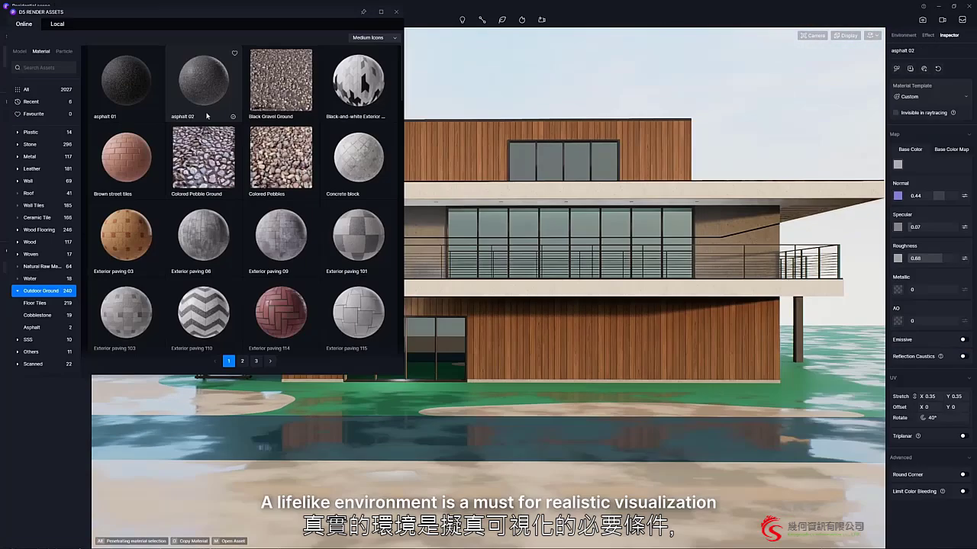
# - Pave the ground with dark asphalt and paint a grass strip across the foreground
pyautogui.moveTo(126, 80); pyautogui.dragTo(322, 383)
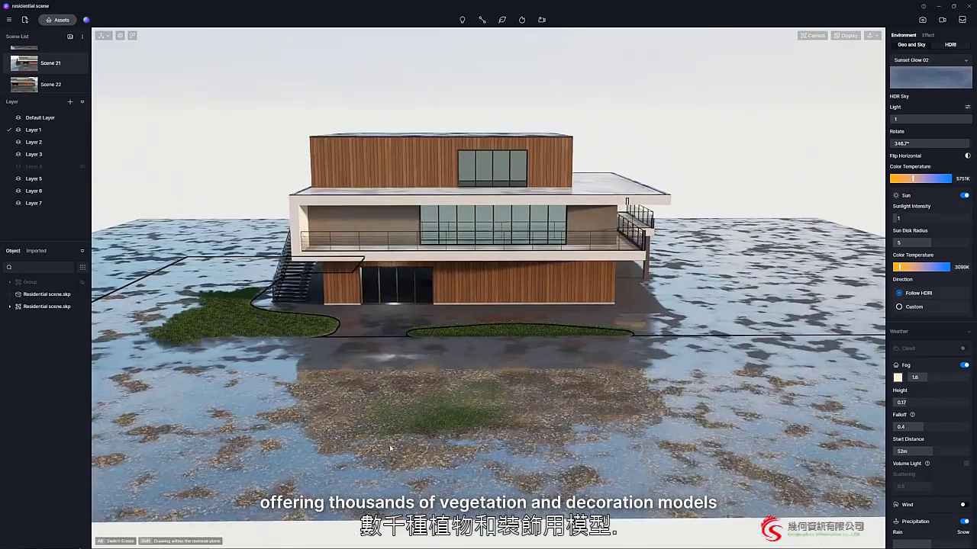
pyautogui.moveTo(763, 442)
pyautogui.mouseDown()
pyautogui.moveTo(412, 412)
pyautogui.moveTo(212, 340)
pyautogui.mouseUp()
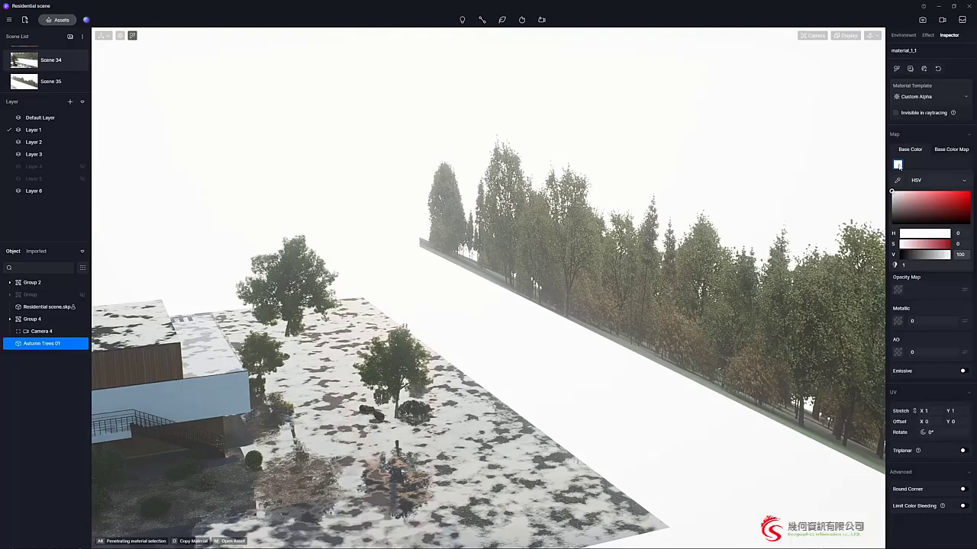
# - Set the Autumn Trees 01 vegetation path's Number to 5
pyautogui.click(59, 20)
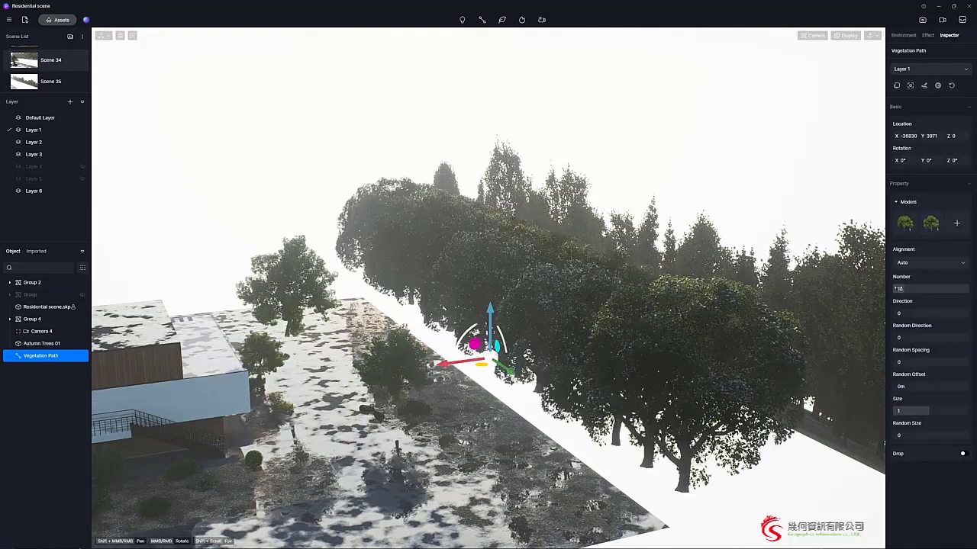
pyautogui.write('5')
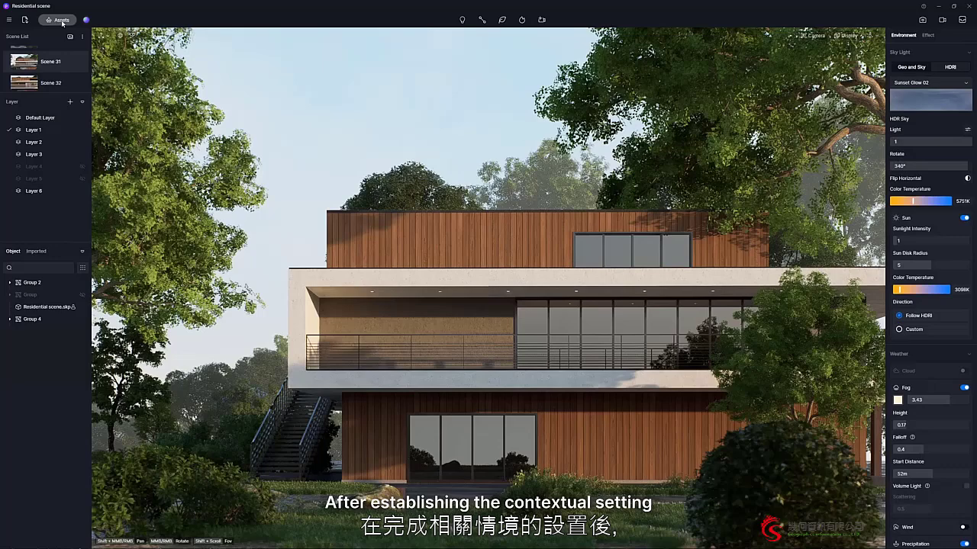
# - Place Residential Interior 10 from the asset library into the ground-floor window
pyautogui.click(62, 21)
pyautogui.moveTo(218, 200); pyautogui.dragTo(440, 486)
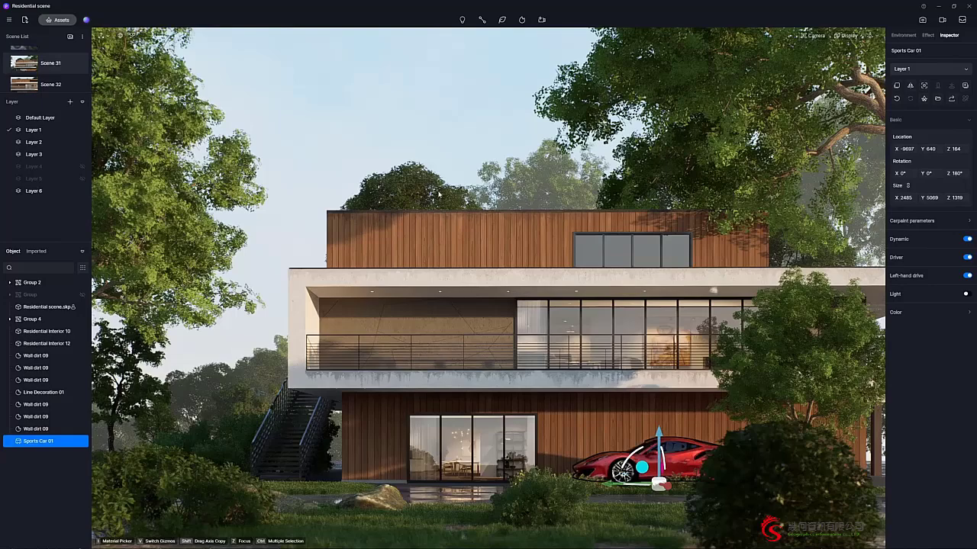
# - Create Camera 1 from the current view at 16:9 (1920×1080) and bring up the Image render settings
pyautogui.click(549, 48)
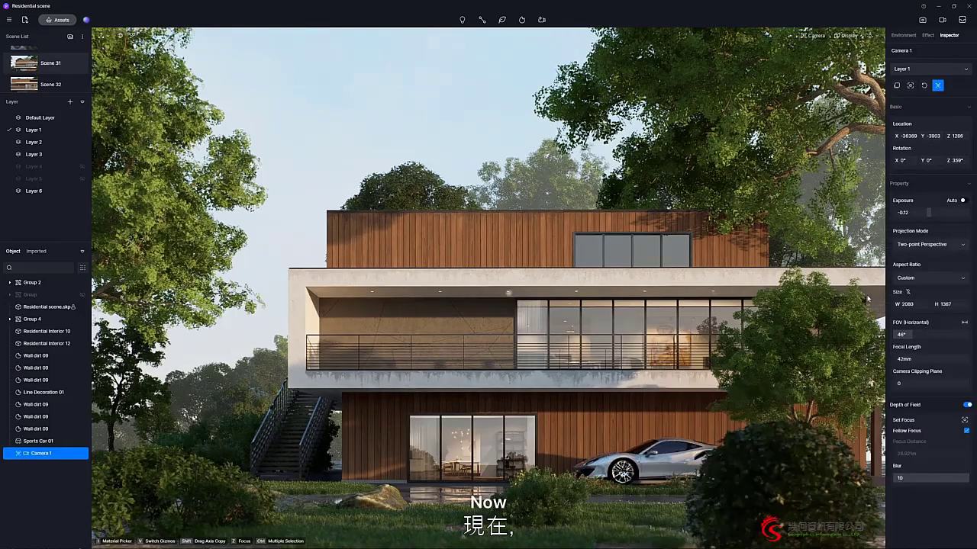
pyautogui.click(929, 290)
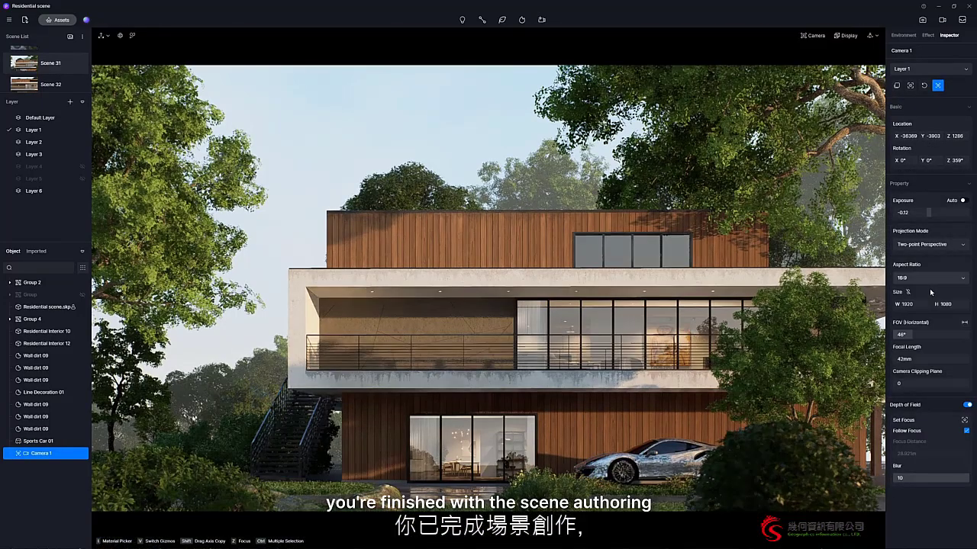
pyautogui.click(925, 19)
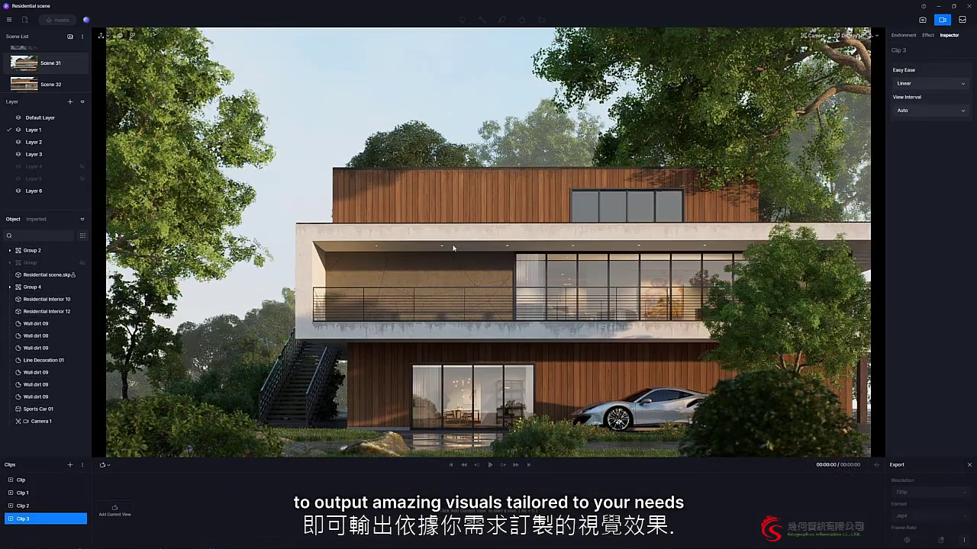
# - Add the current view as Shot 1 on Clip 3's timeline
pyautogui.click(132, 507)
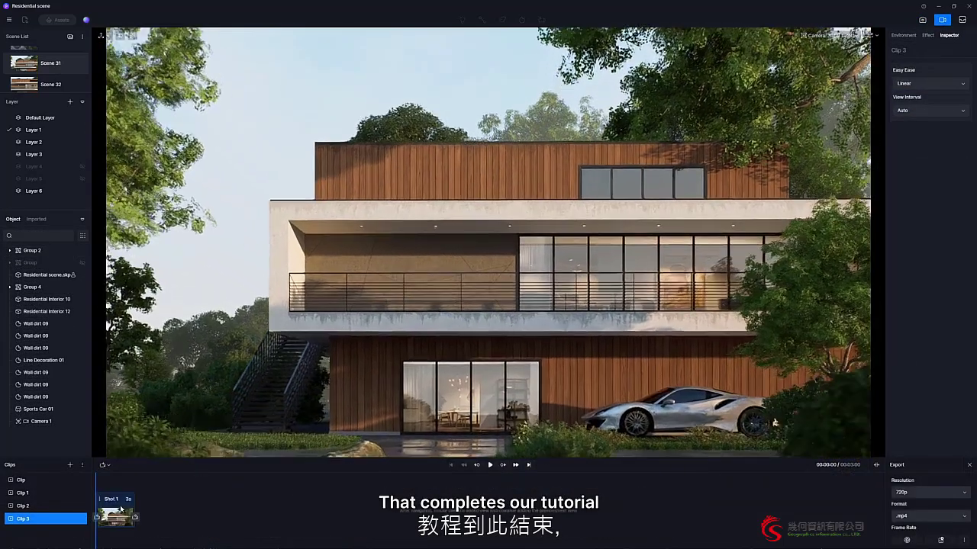